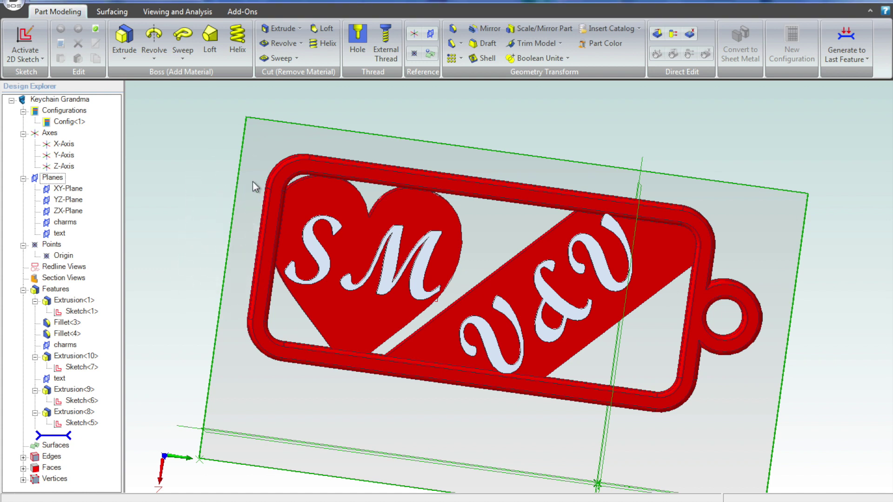
- Select the keychain's text plane, then deselect it
{"action": "scroll", "coordinate": [253, 181], "scroll_direction": "down", "scroll_amount": 1}
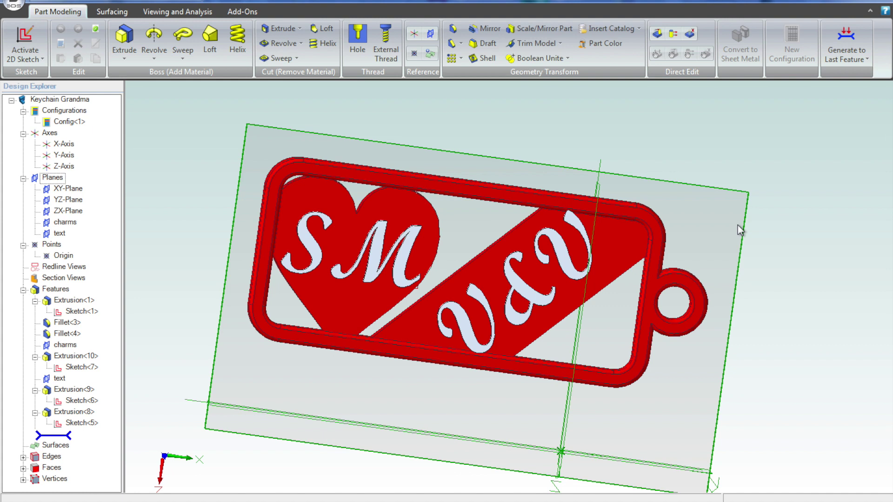
{"action": "left_click", "coordinate": [739, 197]}
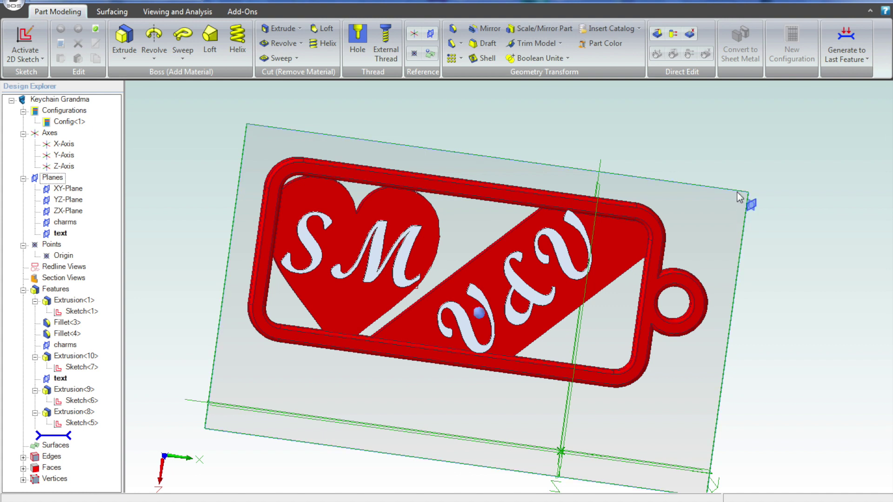
{"action": "left_click", "coordinate": [734, 95]}
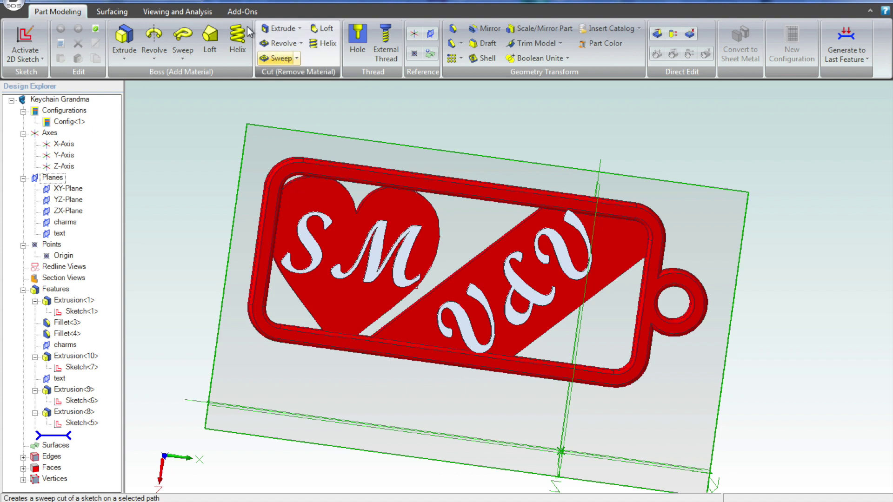
- Rotate the view to tilt the keychain upright and inspect the raised script initials
{"action": "left_click", "coordinate": [168, 14]}
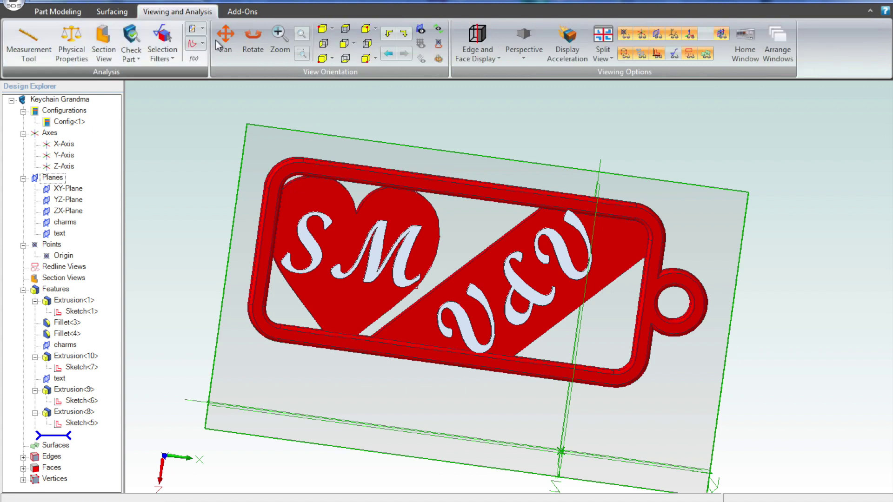
{"action": "left_click", "coordinate": [253, 41]}
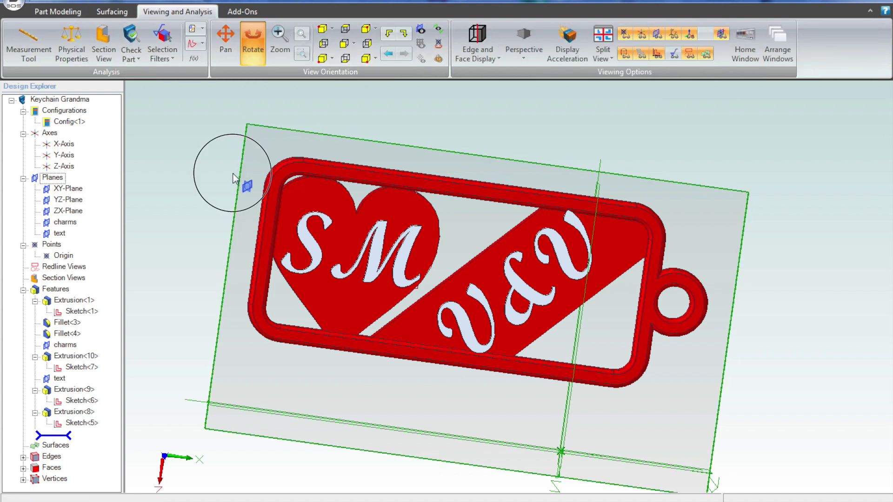
{"action": "left_click_drag", "start_coordinate": [232, 185], "coordinate": [413, 188]}
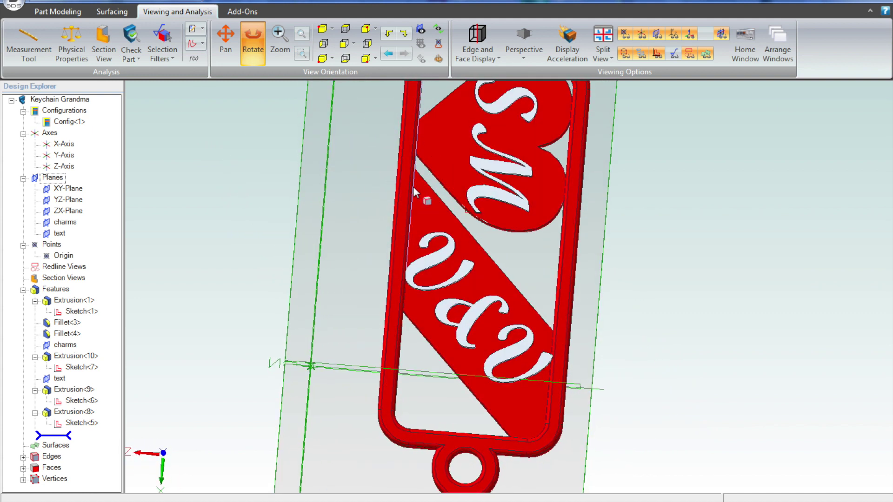
{"action": "left_click_drag", "start_coordinate": [370, 169], "coordinate": [324, 311]}
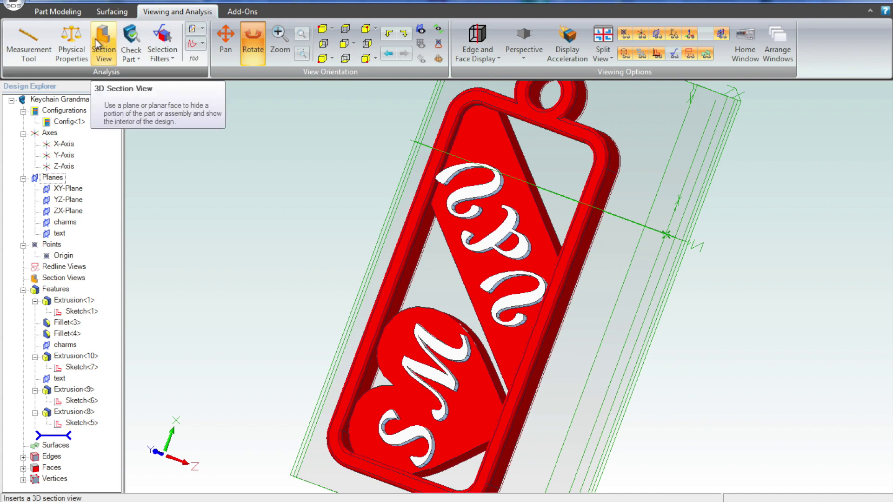
- Export the model as Keychain Grandma.stl into the 3D-Parts folder
{"action": "left_click", "coordinate": [13, 5]}
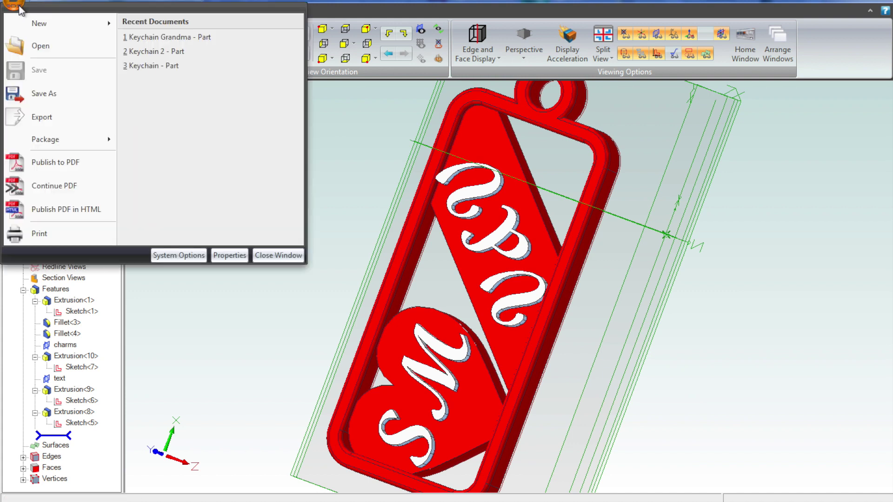
{"action": "left_click", "coordinate": [55, 117]}
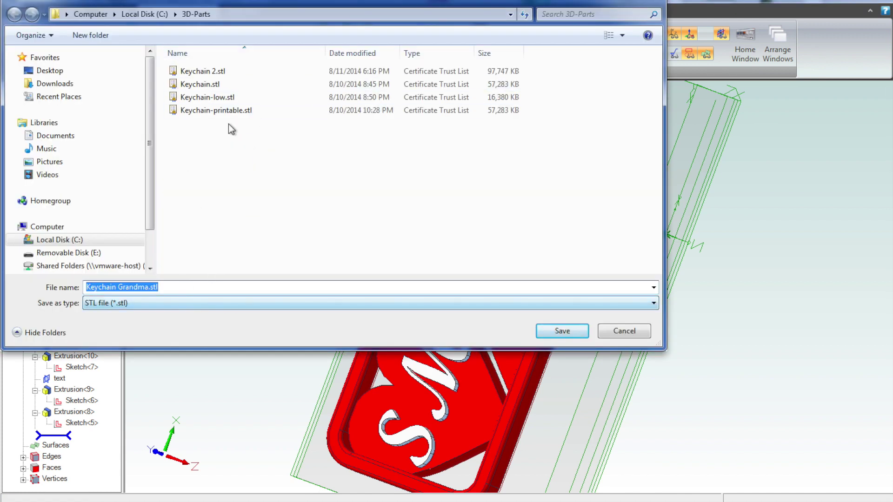
{"action": "double_click", "coordinate": [136, 286]}
{"action": "left_click", "coordinate": [572, 335]}
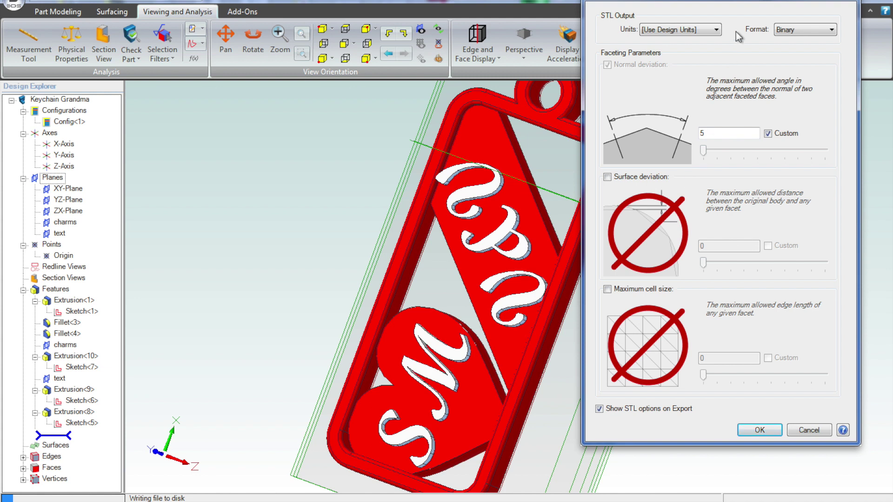
- Keep design units, drop custom normal deviation, set 0.75°, then cancel the STL output
{"action": "left_click", "coordinate": [698, 32]}
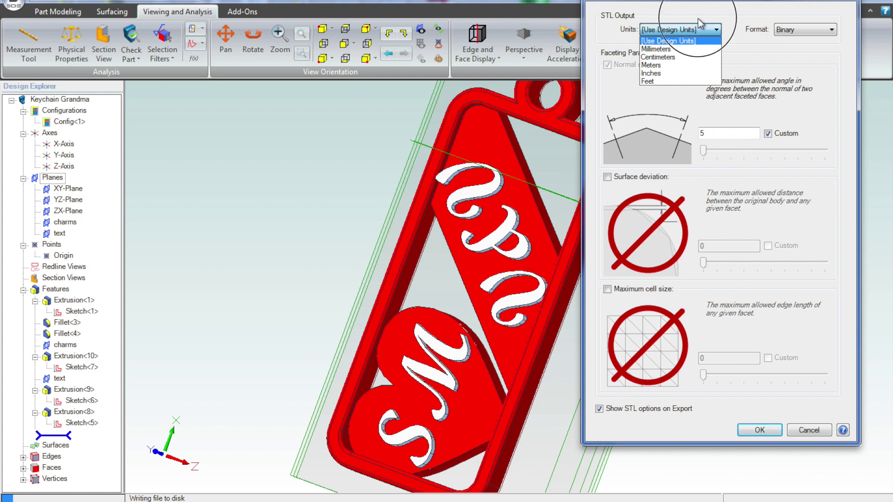
{"action": "left_click", "coordinate": [716, 30]}
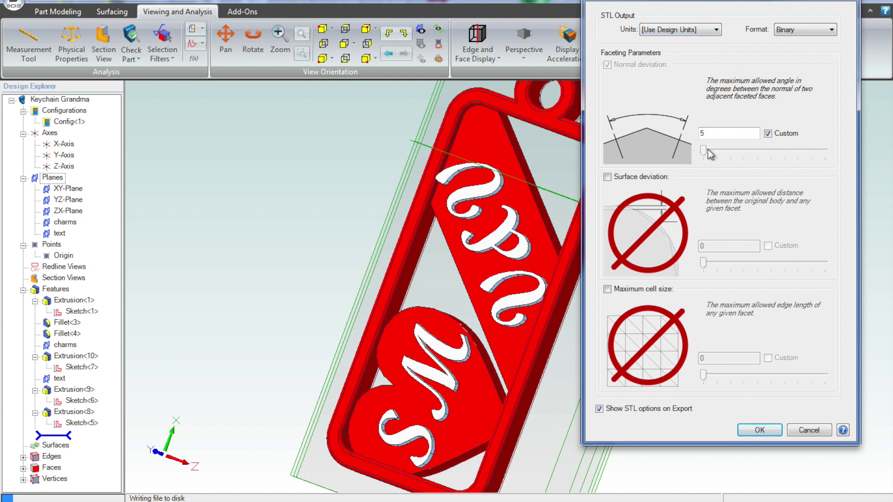
{"action": "left_click", "coordinate": [768, 134]}
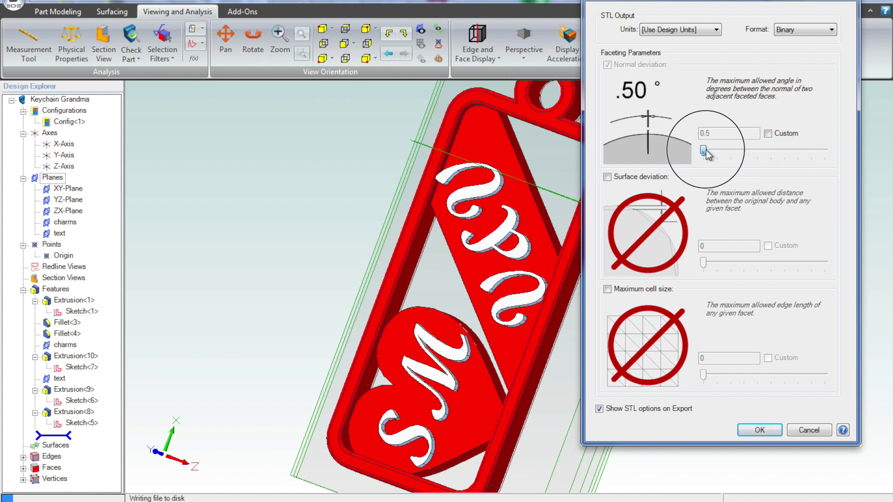
{"action": "mouse_move", "coordinate": [704, 152]}
{"action": "left_mouse_down"}
{"action": "mouse_move", "coordinate": [742, 150]}
{"action": "mouse_move", "coordinate": [717, 151]}
{"action": "mouse_move", "coordinate": [712, 161]}
{"action": "left_mouse_up"}
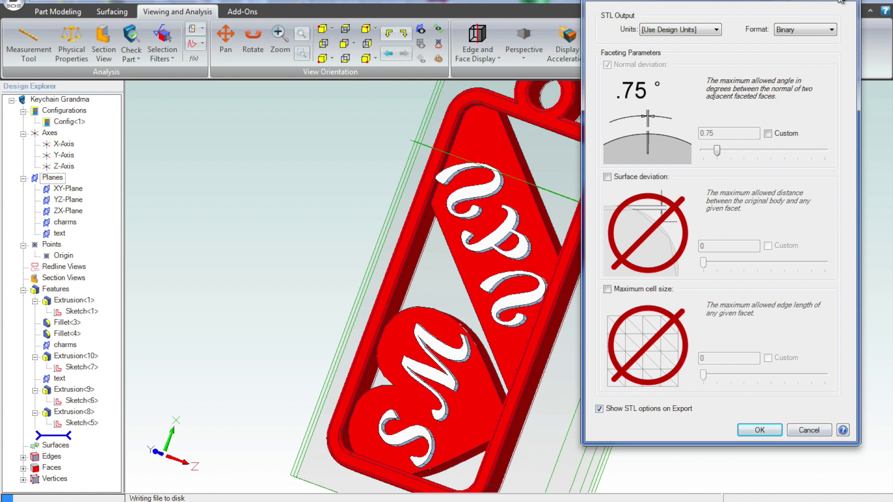
{"action": "left_click", "coordinate": [810, 433]}
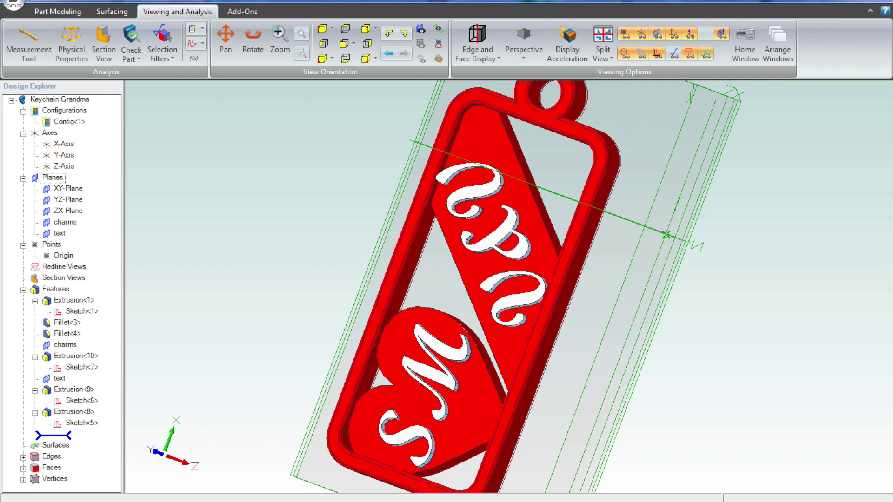
- Launch CubePro from the Start menu and maximize its window
{"action": "key", "text": "super"}
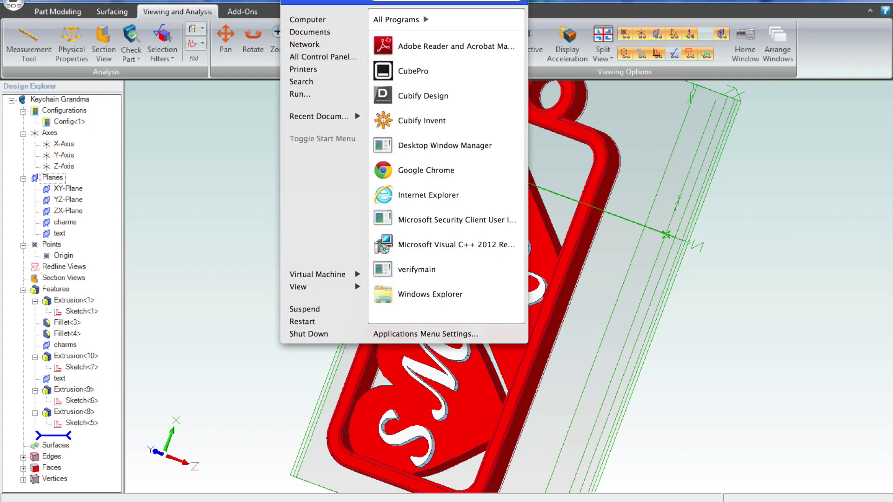
{"action": "left_click", "coordinate": [437, 65]}
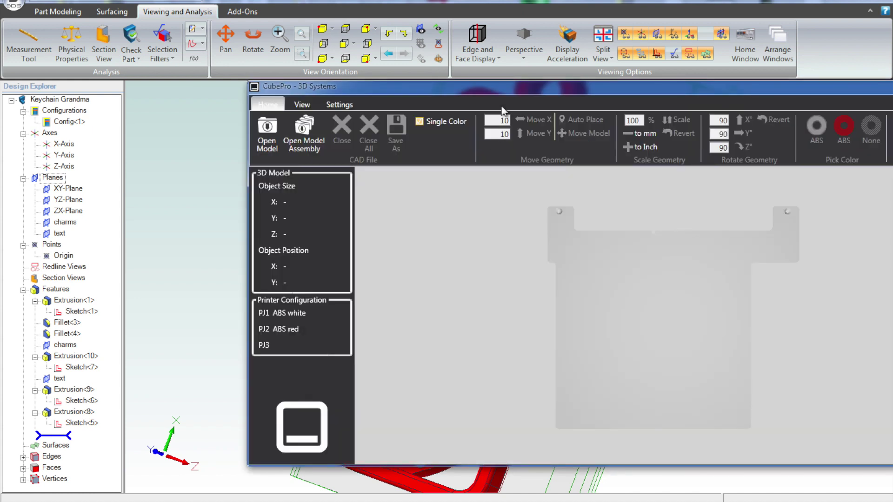
{"action": "left_click_drag", "start_coordinate": [512, 88], "coordinate": [331, 59]}
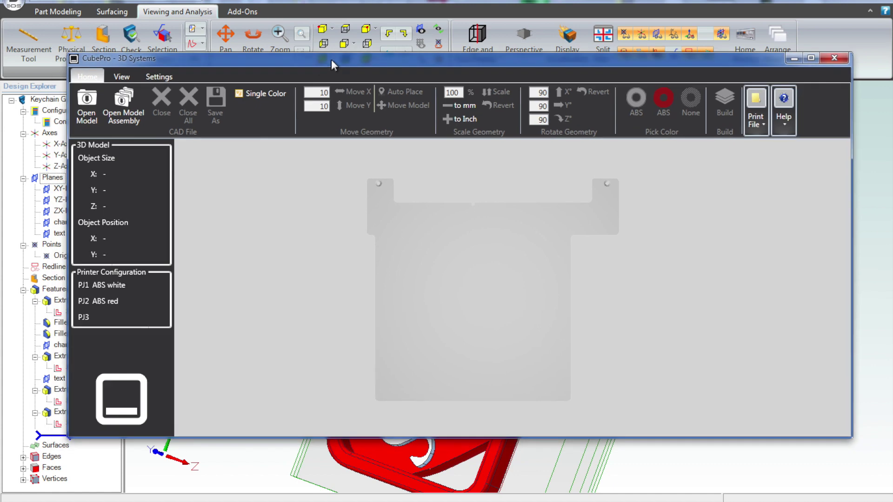
{"action": "left_click", "coordinate": [811, 58]}
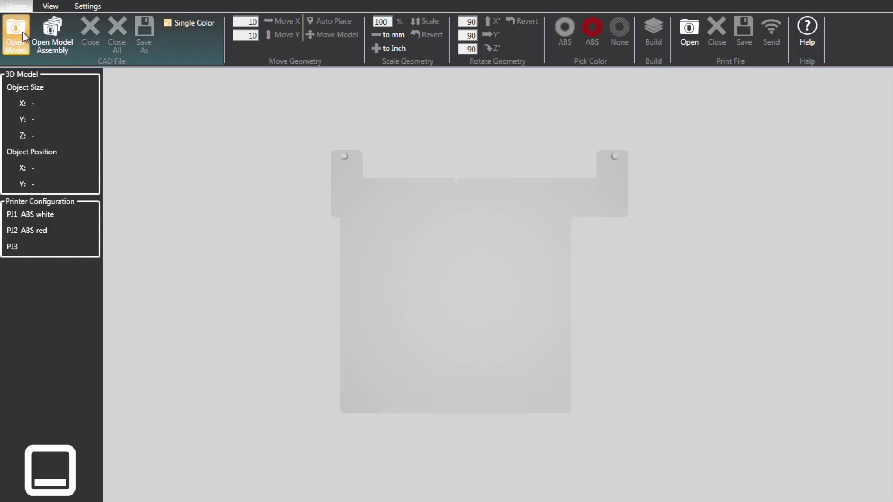
- Open Keychain-printable.stl from C:\3D-Parts onto the build plate
{"action": "key", "text": "ctrl+o"}
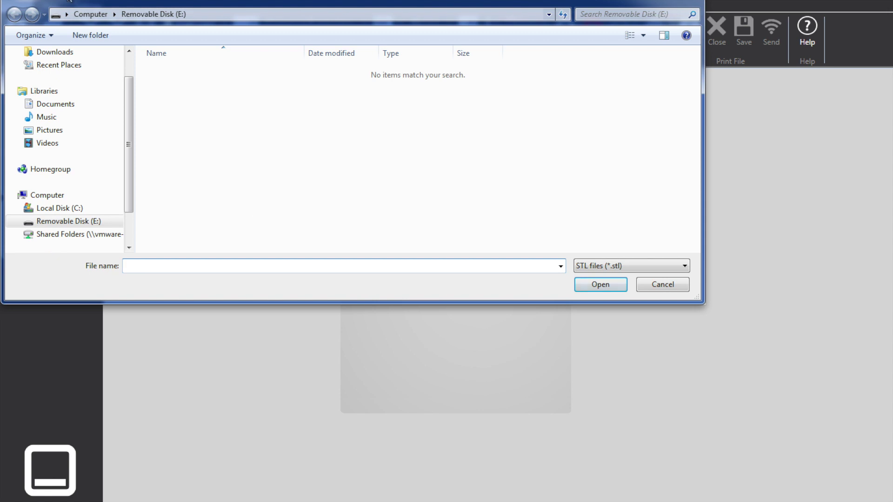
{"action": "left_click", "coordinate": [76, 211]}
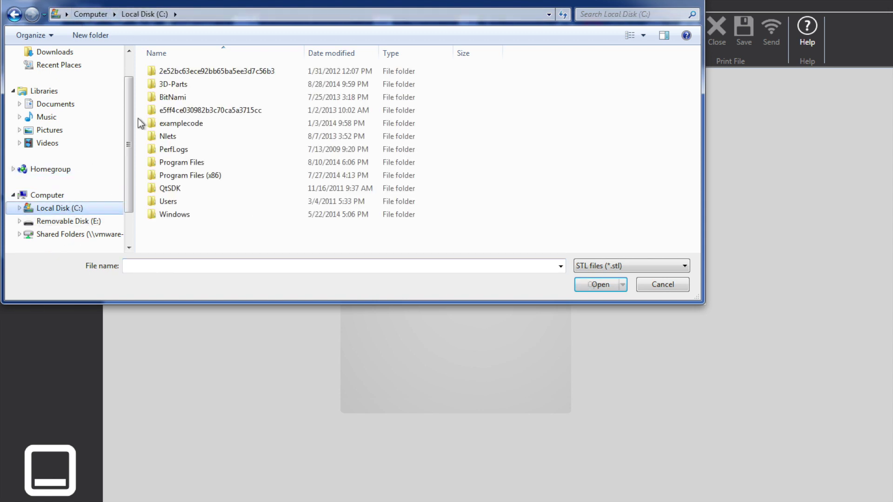
{"action": "double_click", "coordinate": [176, 84]}
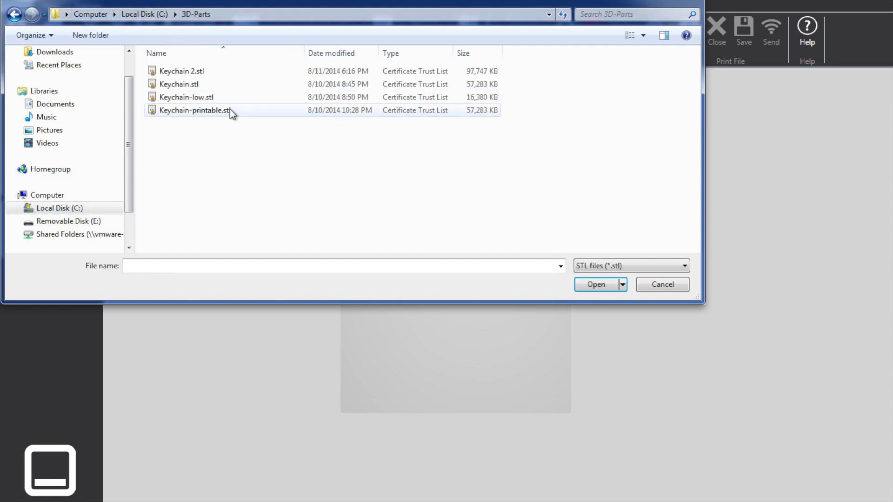
{"action": "left_click", "coordinate": [207, 111]}
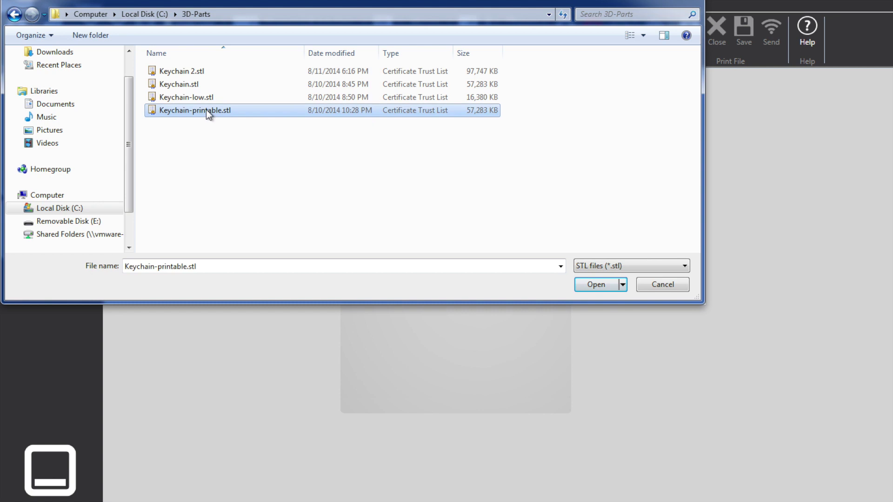
{"action": "left_click", "coordinate": [608, 288]}
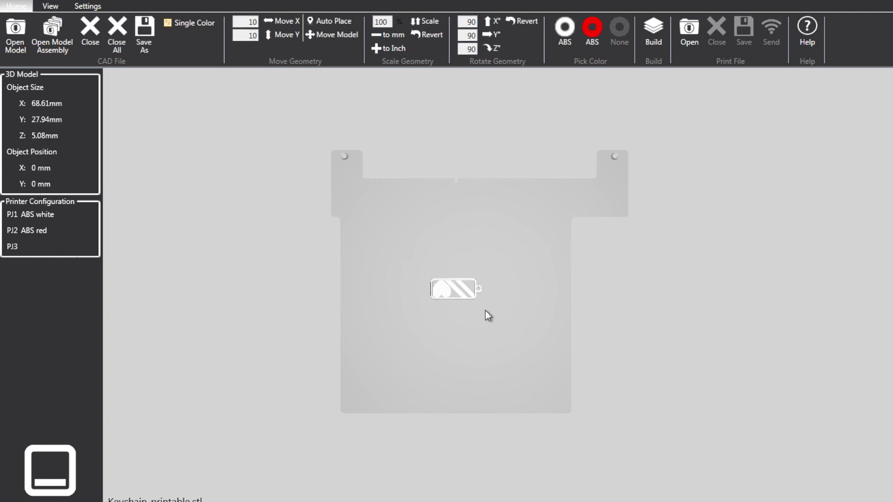
- Select the keychain on the build plate and rotate it 90° about the X axis
{"action": "left_click", "coordinate": [590, 283]}
{"action": "left_click_drag", "start_coordinate": [590, 281], "coordinate": [567, 264]}
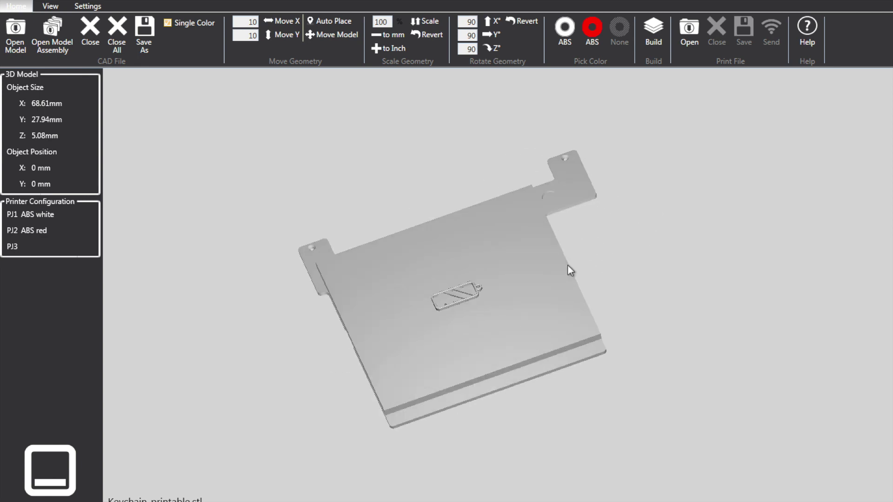
{"action": "left_click", "coordinate": [493, 18]}
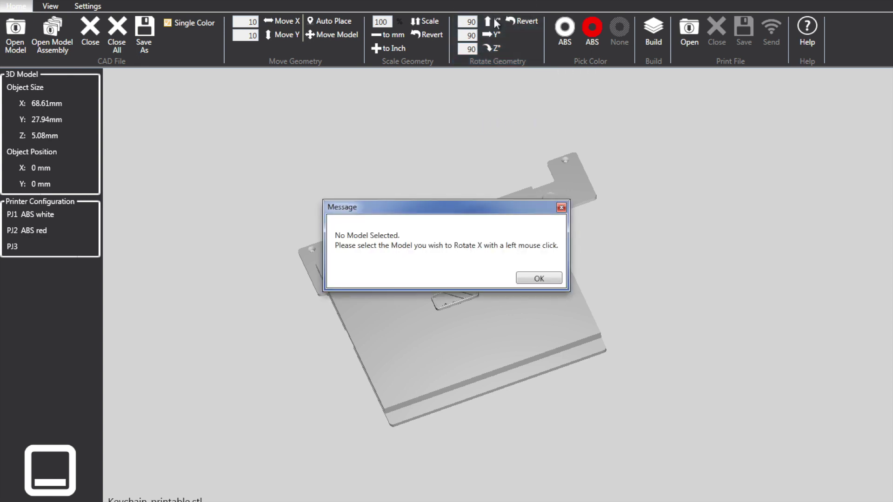
{"action": "left_click", "coordinate": [525, 278]}
{"action": "left_click", "coordinate": [460, 289]}
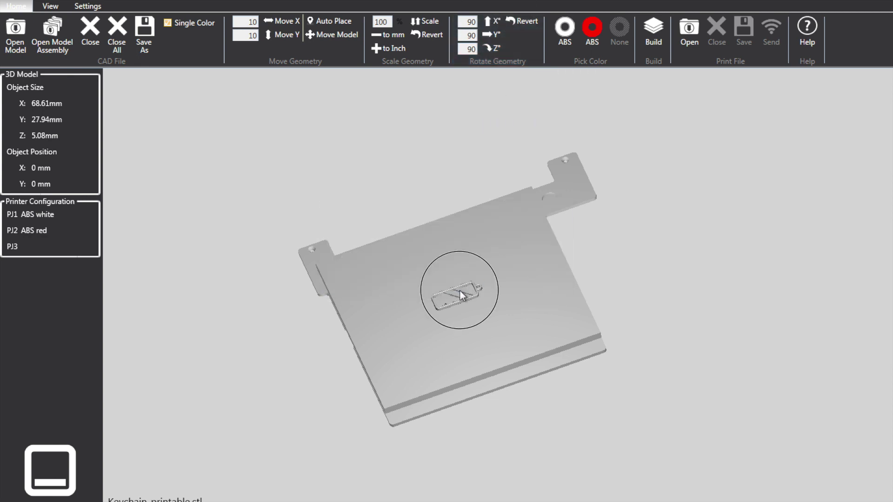
{"action": "left_click", "coordinate": [492, 23]}
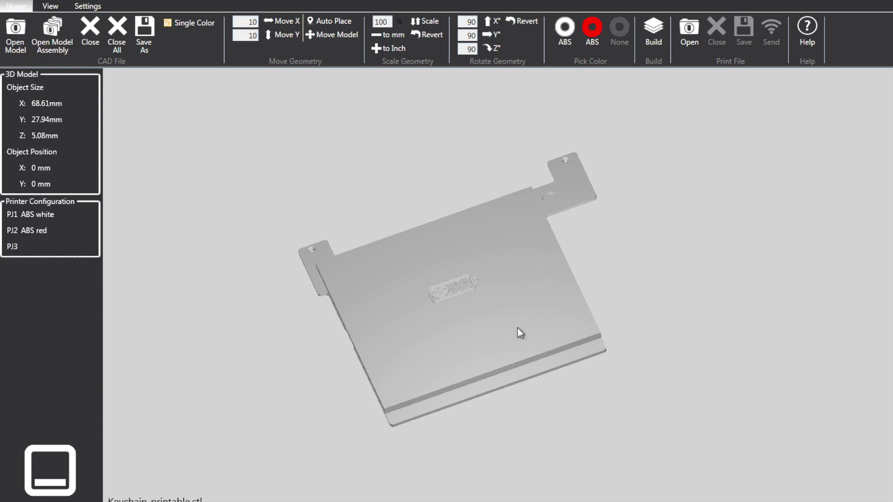
- Assign the keychain's raised shell to the red ABS jet and show the Settings tab
{"action": "left_click", "coordinate": [591, 43]}
{"action": "left_click", "coordinate": [454, 287]}
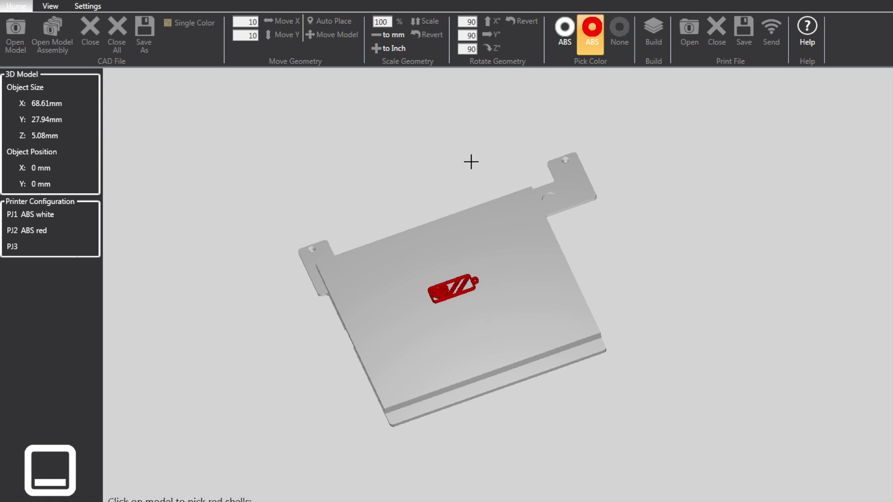
{"action": "left_click", "coordinate": [87, 6]}
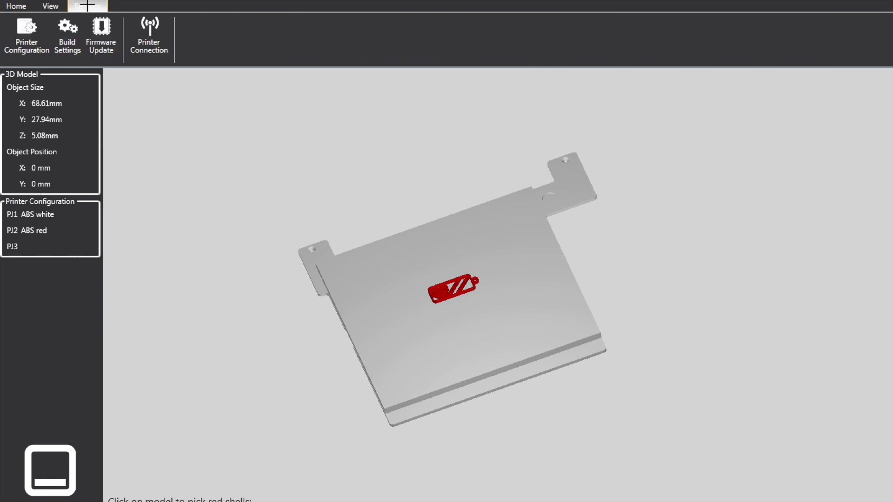
- Set Print Jet 2 material to PLA silver, then exit shell-pick mode on the Home tab
{"action": "left_click", "coordinate": [27, 31]}
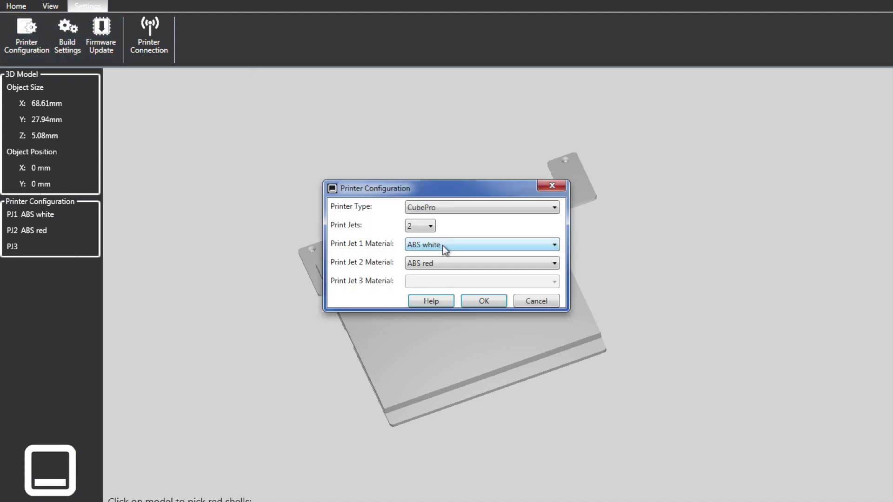
{"action": "left_click", "coordinate": [442, 264]}
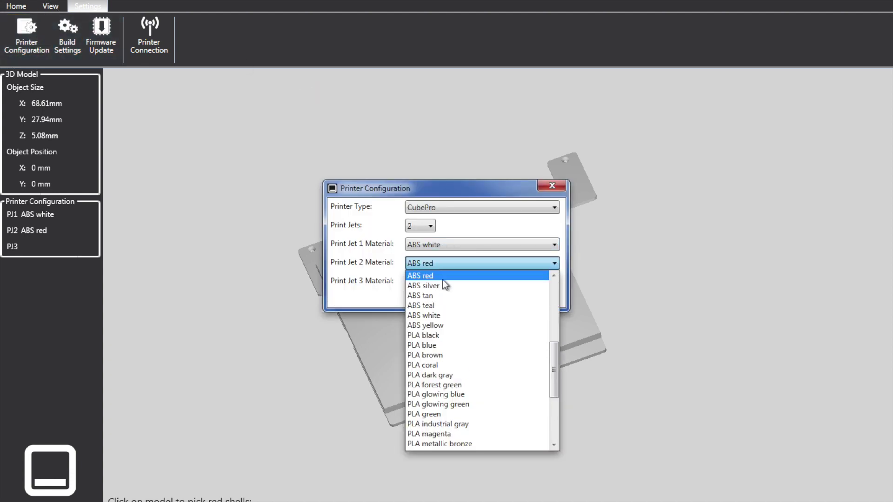
{"action": "scroll", "coordinate": [451, 325], "scroll_direction": "down", "scroll_amount": 2}
{"action": "scroll", "coordinate": [454, 330], "scroll_direction": "down", "scroll_amount": 3}
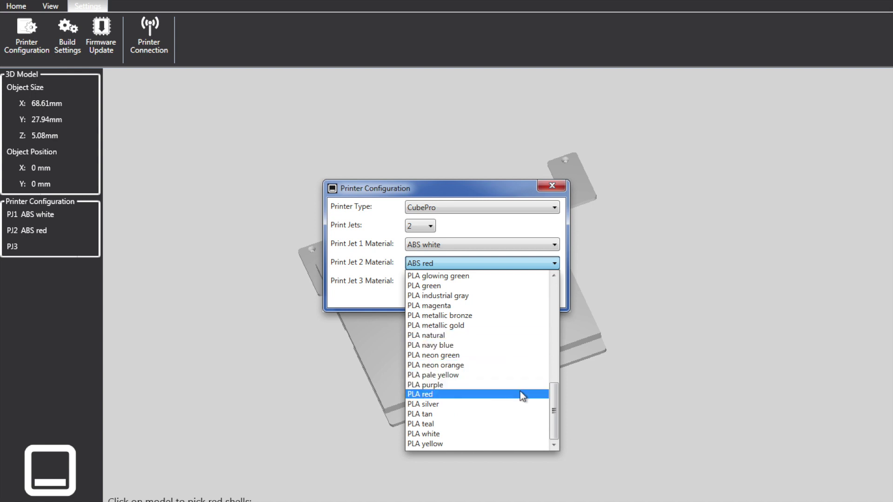
{"action": "left_click", "coordinate": [513, 404]}
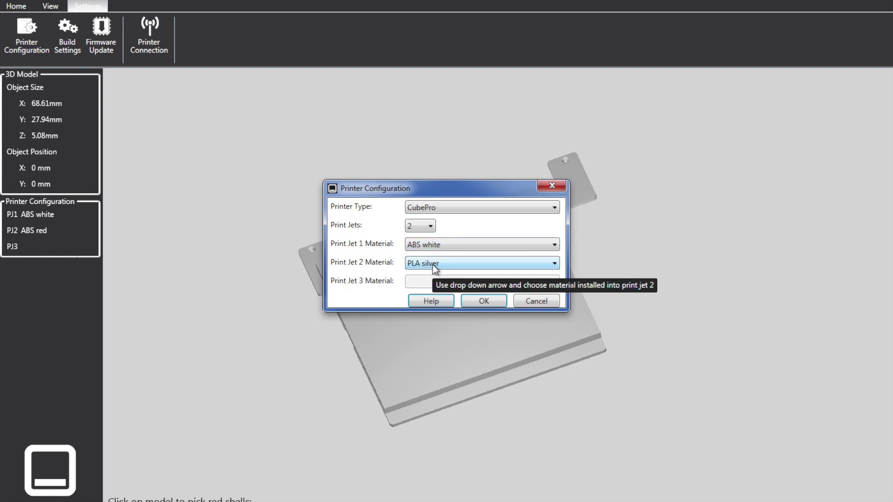
{"action": "left_click", "coordinate": [483, 301]}
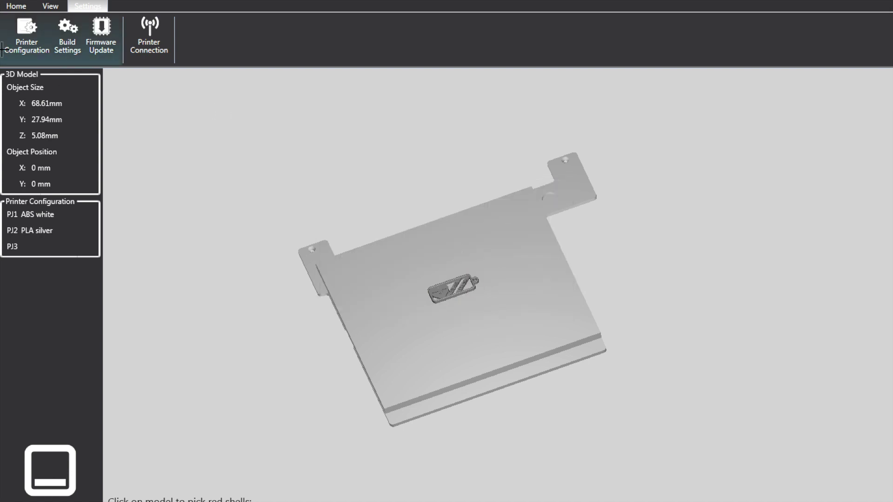
{"action": "left_click", "coordinate": [14, 6]}
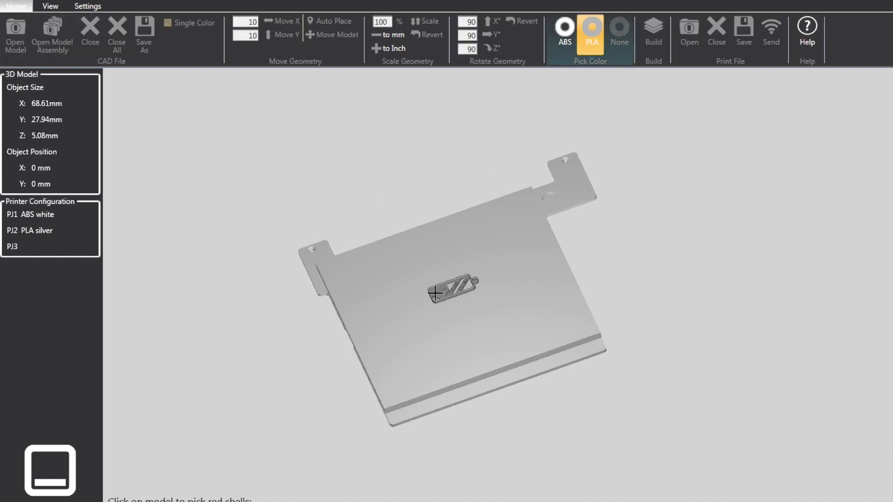
{"action": "left_click", "coordinate": [592, 30]}
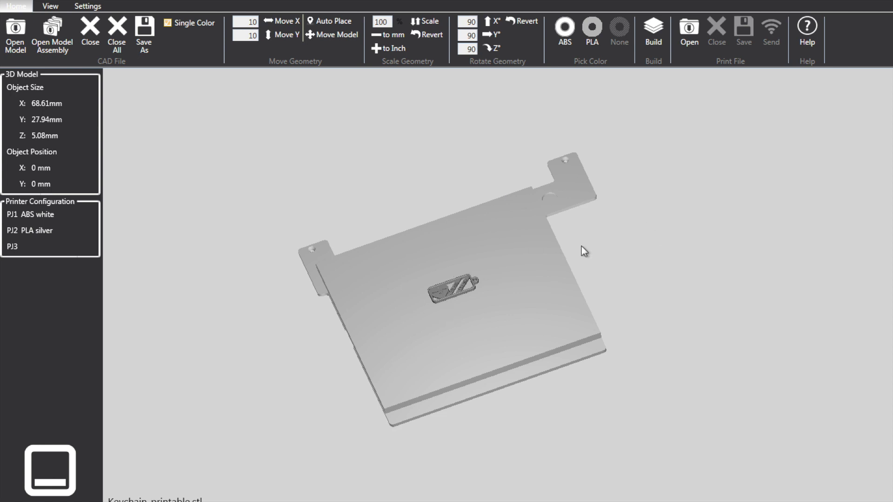
- Build the keychain with Premium print mode and Lines support type
{"action": "left_click", "coordinate": [652, 32]}
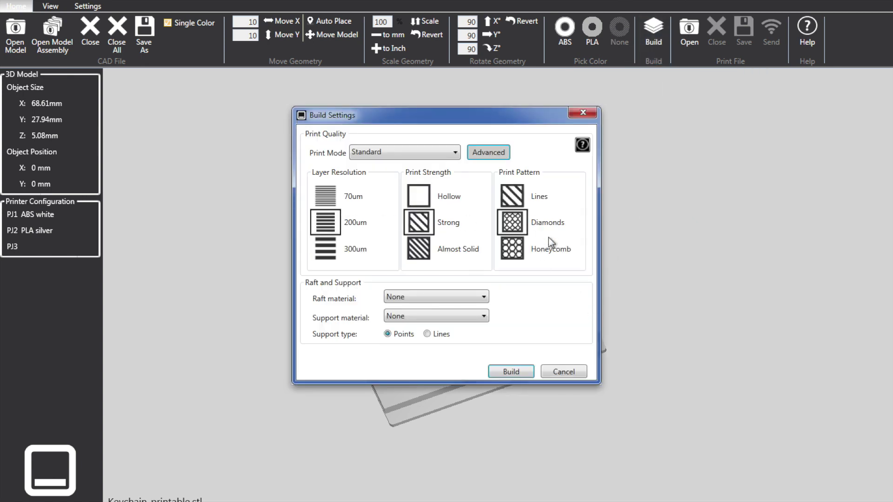
{"action": "left_click", "coordinate": [423, 150]}
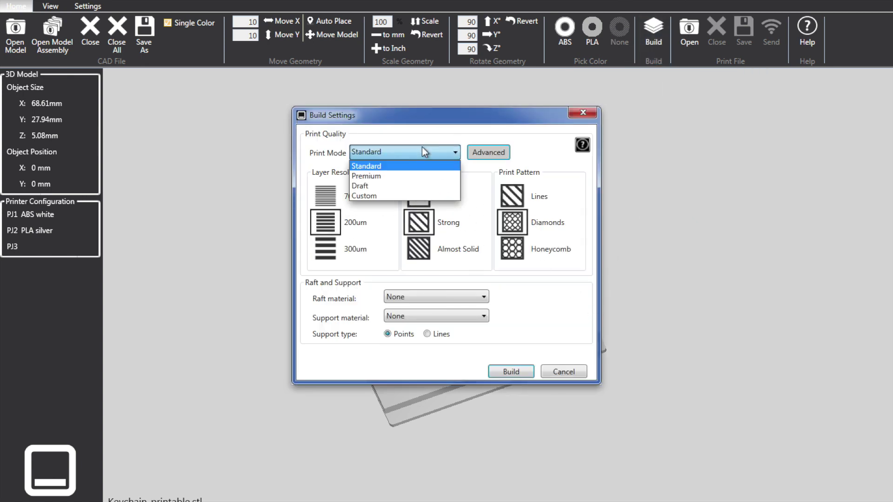
{"action": "left_click", "coordinate": [402, 176]}
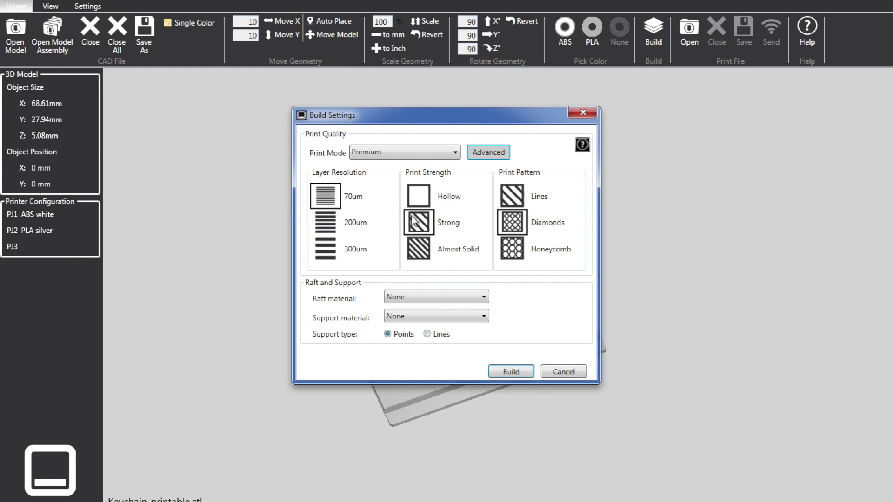
{"action": "mouse_move", "coordinate": [426, 223]}
{"action": "mouse_move", "coordinate": [433, 304]}
{"action": "left_click", "coordinate": [437, 335]}
{"action": "left_click", "coordinate": [495, 374]}
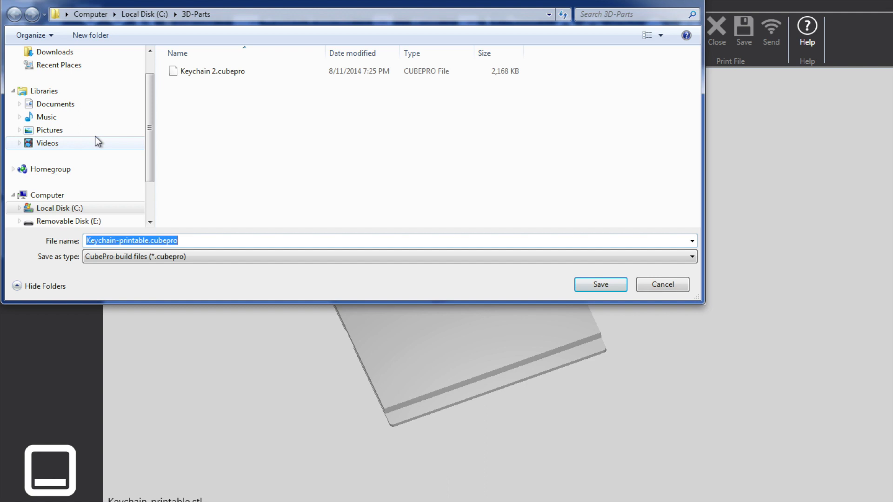
- Choose Removable Disk (E:) as the save location for the build file
{"action": "left_click", "coordinate": [174, 15]}
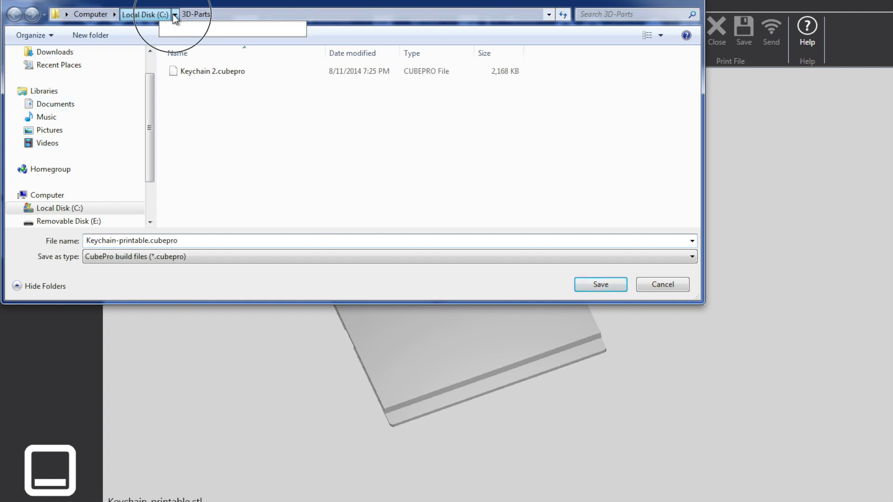
{"action": "left_click", "coordinate": [174, 14]}
{"action": "left_click", "coordinate": [114, 14]}
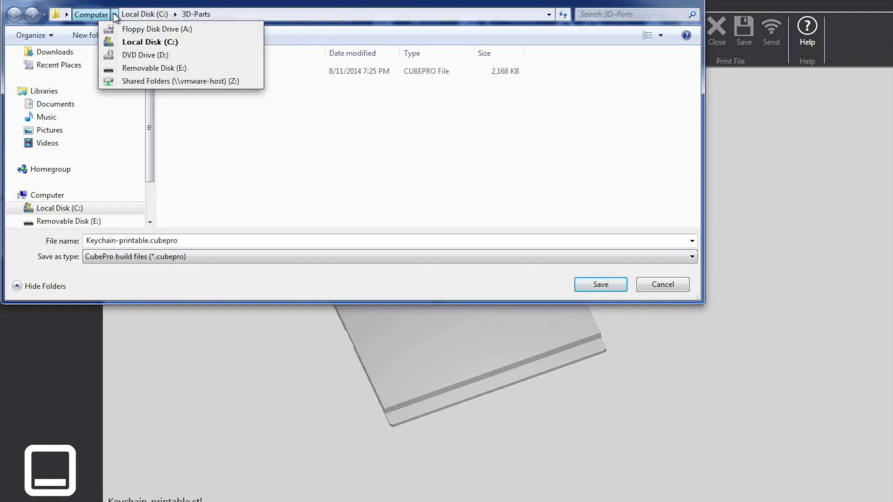
{"action": "left_click", "coordinate": [131, 67]}
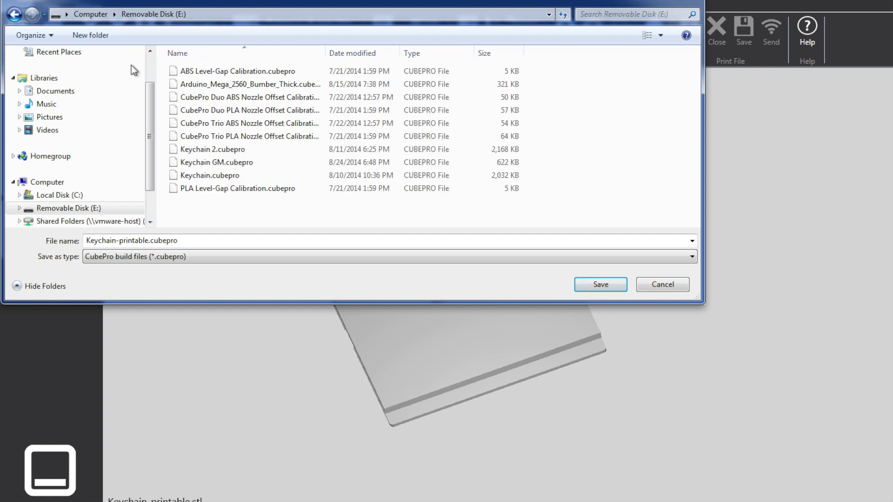
- Rename the build file to Keychain-pla.cubepro and save it
{"action": "left_click", "coordinate": [141, 241]}
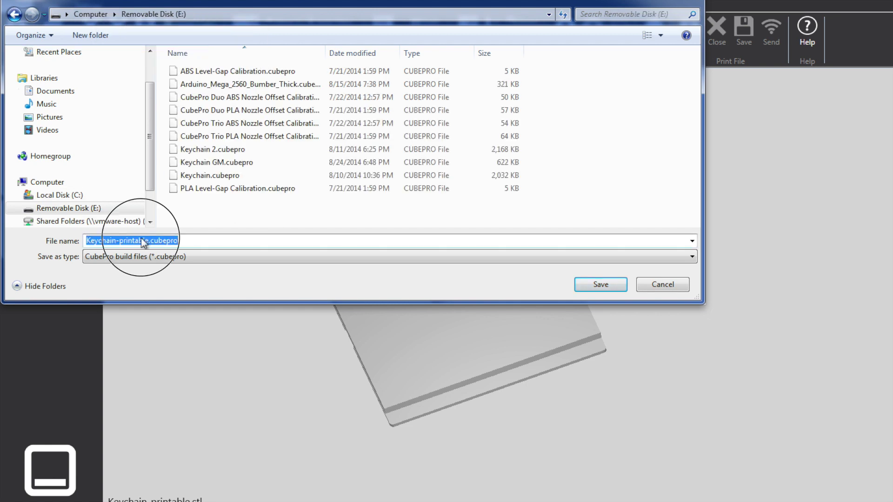
{"action": "double_click", "coordinate": [142, 240]}
{"action": "key", "text": "End"}
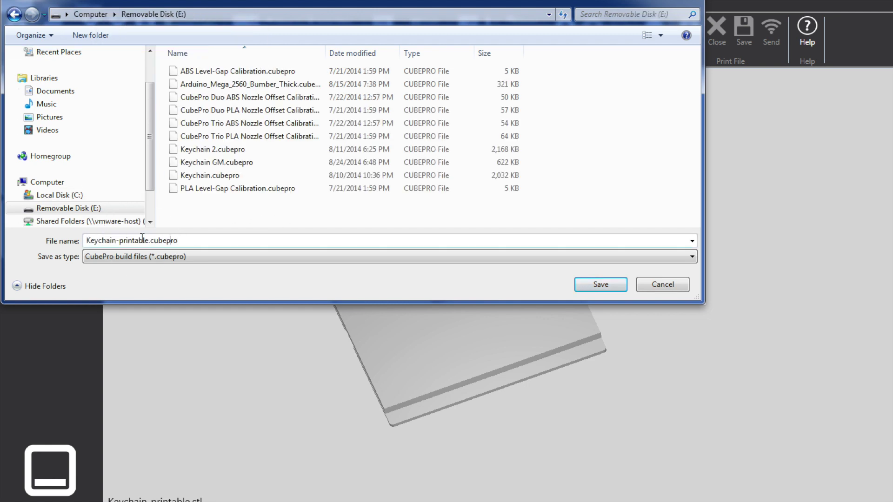
{"action": "key", "text": "Left"}
{"action": "key", "text": "Left"}
{"action": "key", "text": "Left"}
{"action": "key", "text": "BackSpace"}
{"action": "key", "text": "BackSpace"}
{"action": "key", "text": "BackSpace"}
{"action": "key", "text": "BackSpace"}
{"action": "key", "text": "BackSpace"}
{"action": "key", "text": "BackSpace"}
{"action": "key", "text": "BackSpace"}
{"action": "key", "text": "BackSpace"}
{"action": "type", "text": "la"}
{"action": "left_click", "coordinate": [581, 281]}
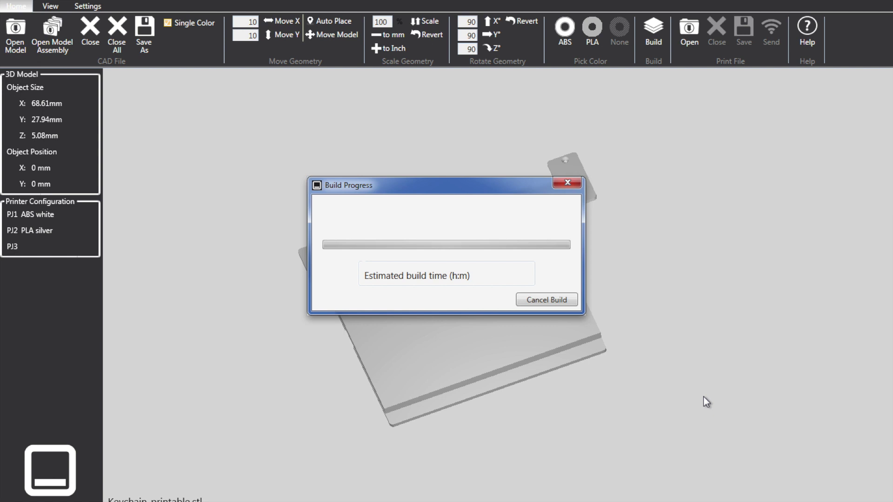